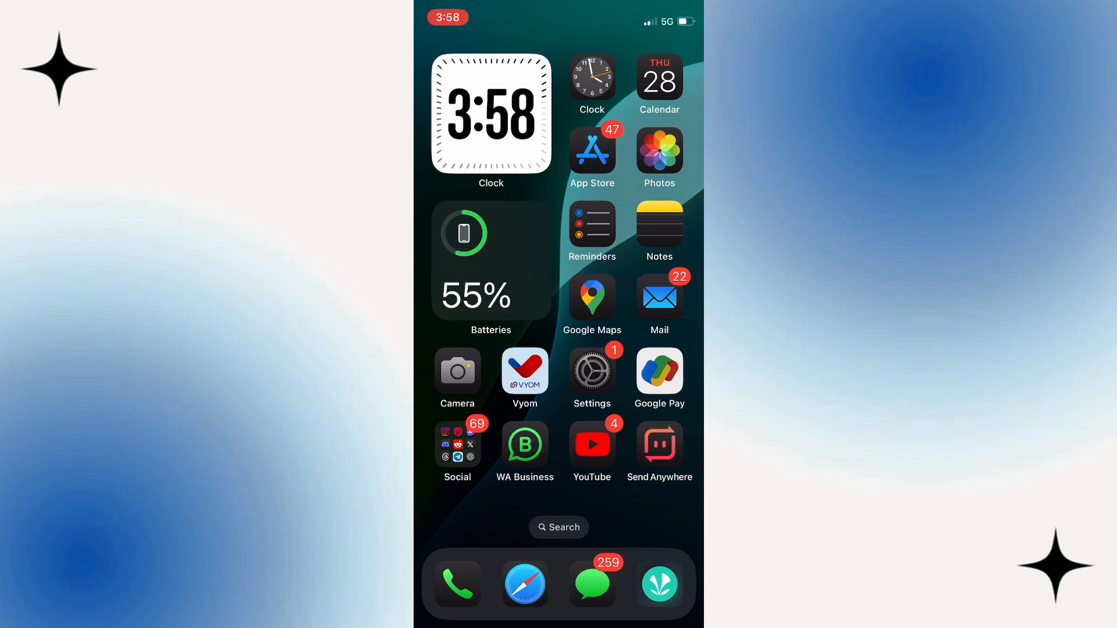
- Launch Instagram from the Social folder on the iOS Home Screen
left_click(457, 446)
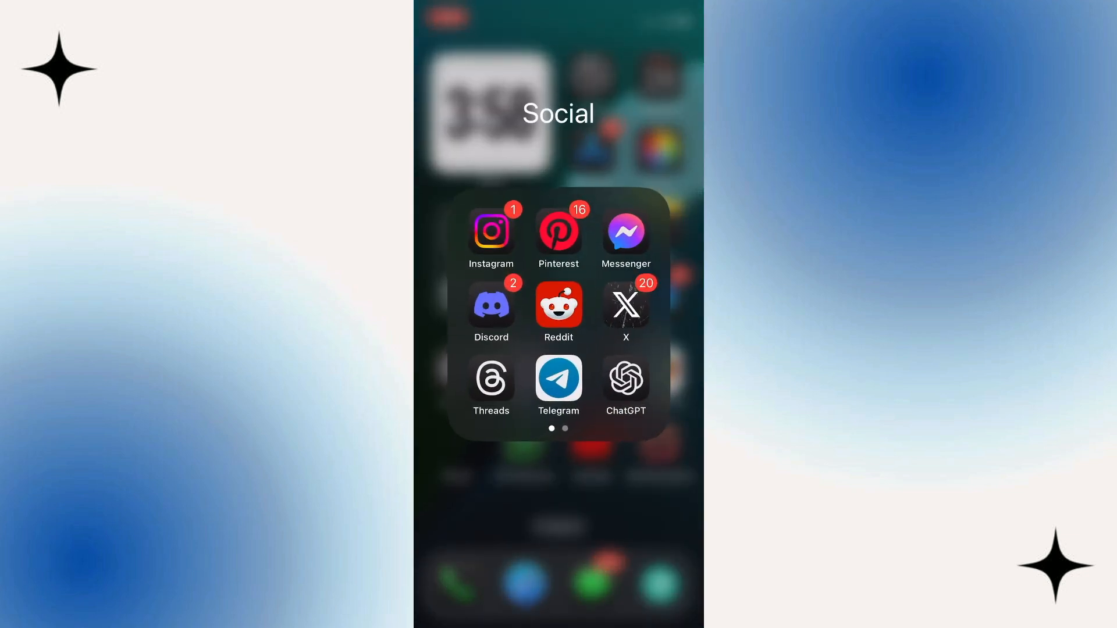
left_click(492, 232)
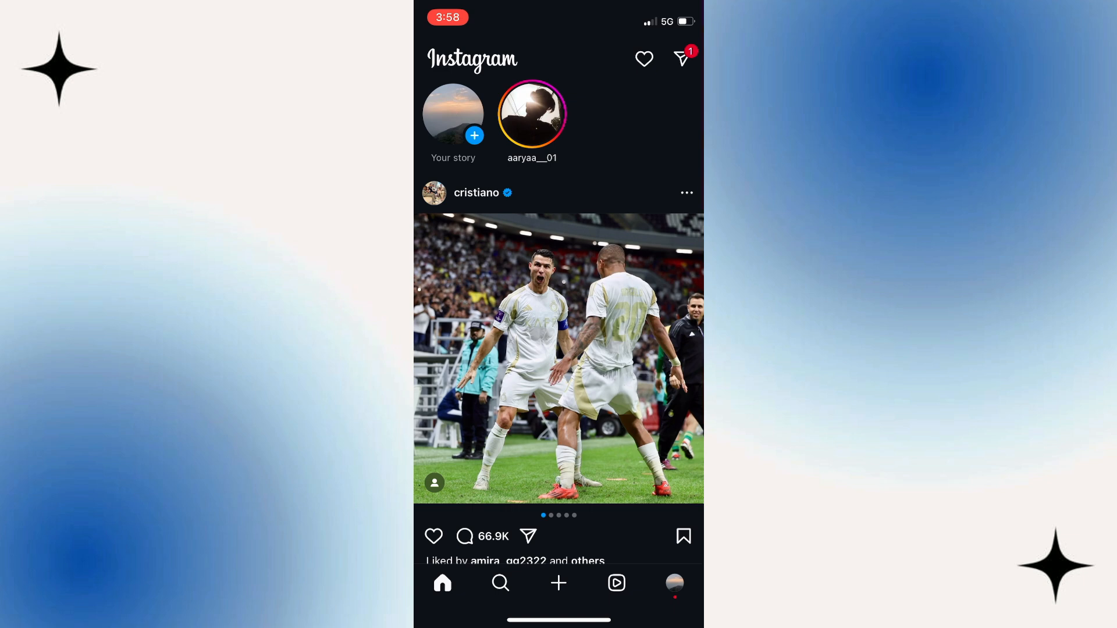
- Go via Reels and the profile to the Archiving and downloading settings page
left_click(616, 583)
left_click(675, 583)
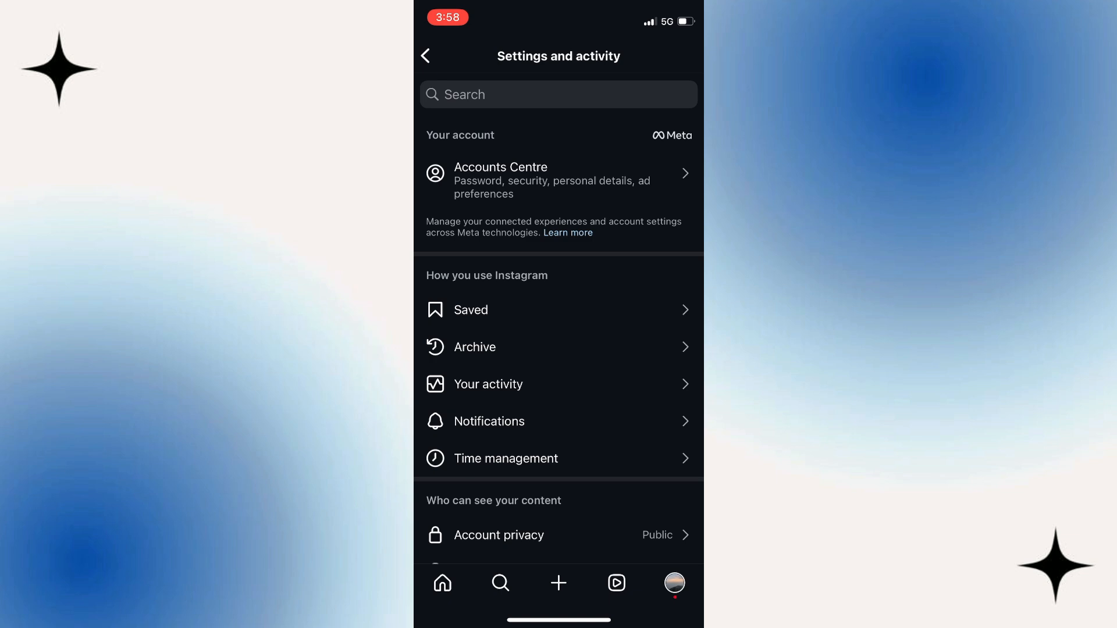
scroll(558, 349, "down", 10)
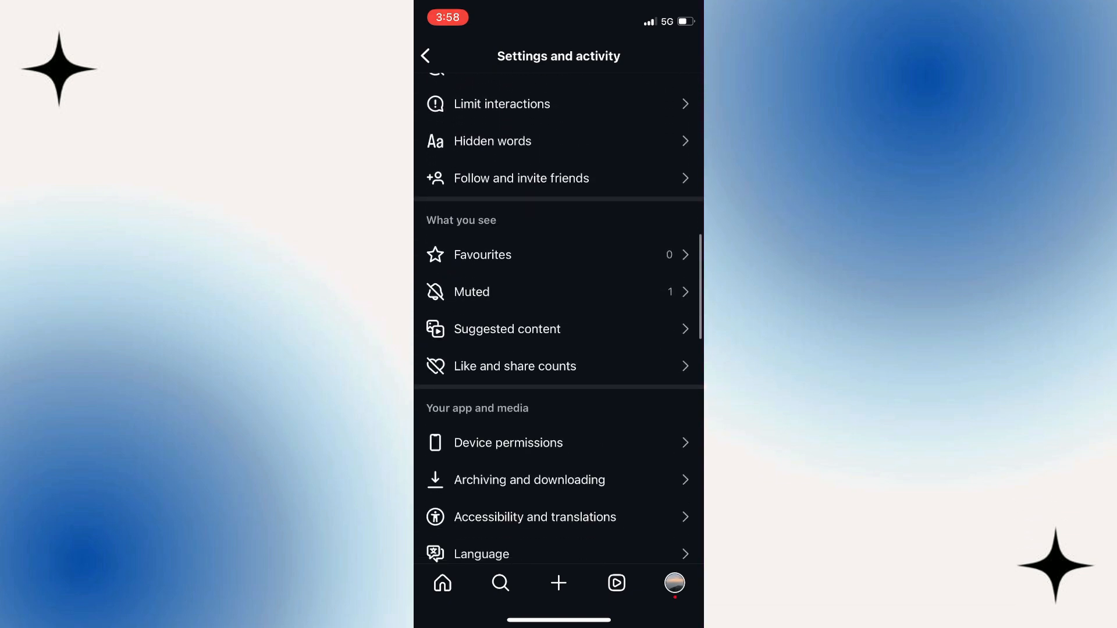
scroll(559, 349, "down", 1)
left_click(559, 333)
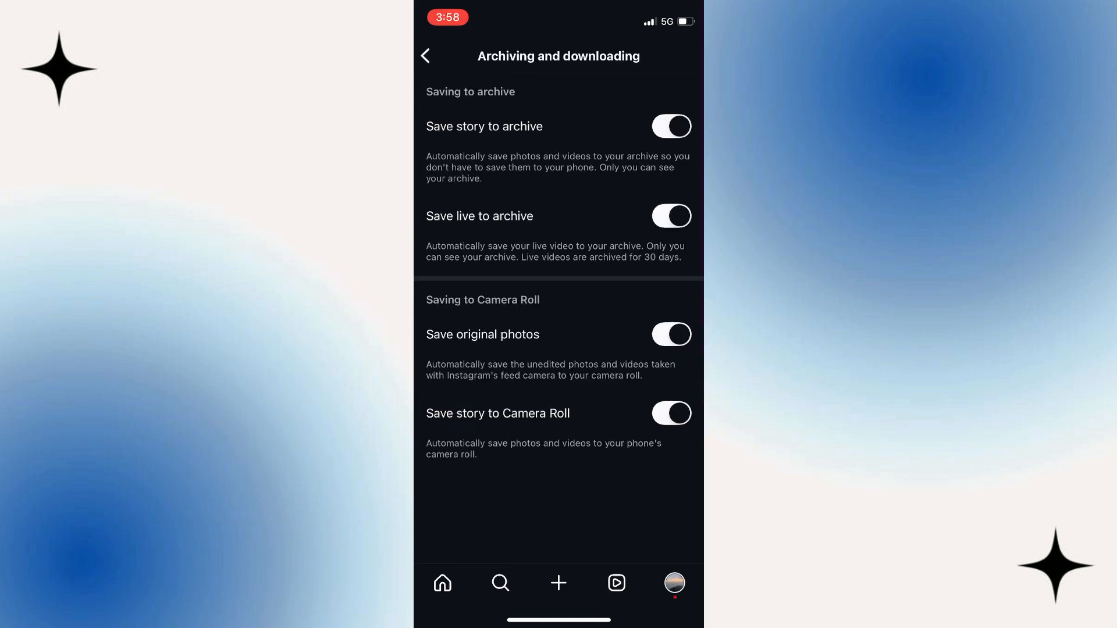
- Switch Save story to archive off and back on, leaving all four saving options enabled
left_click(671, 127)
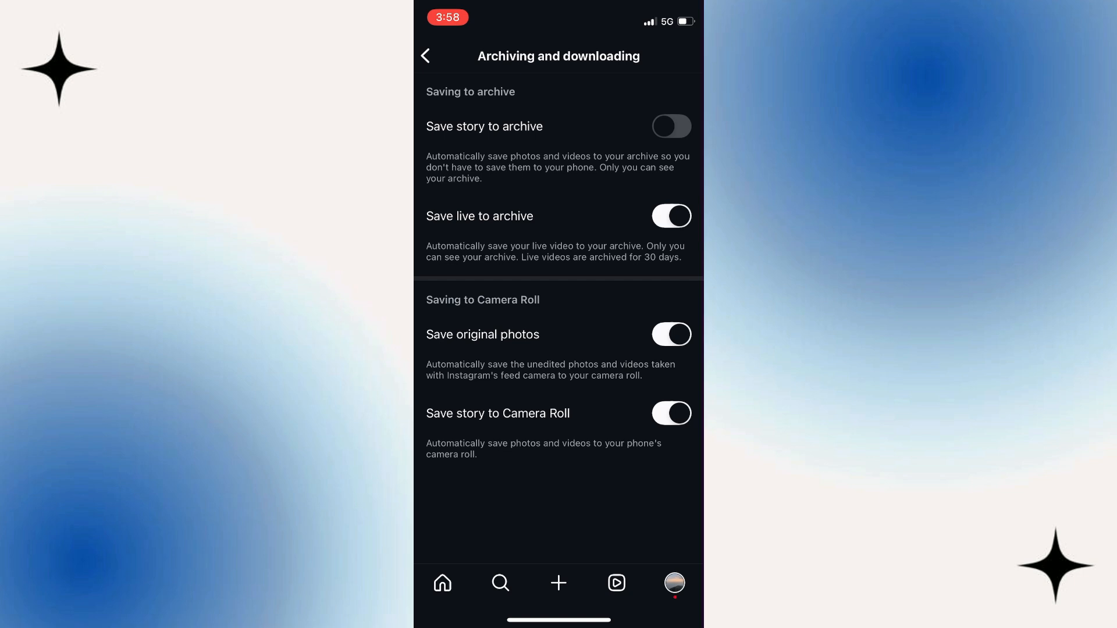
left_click(671, 127)
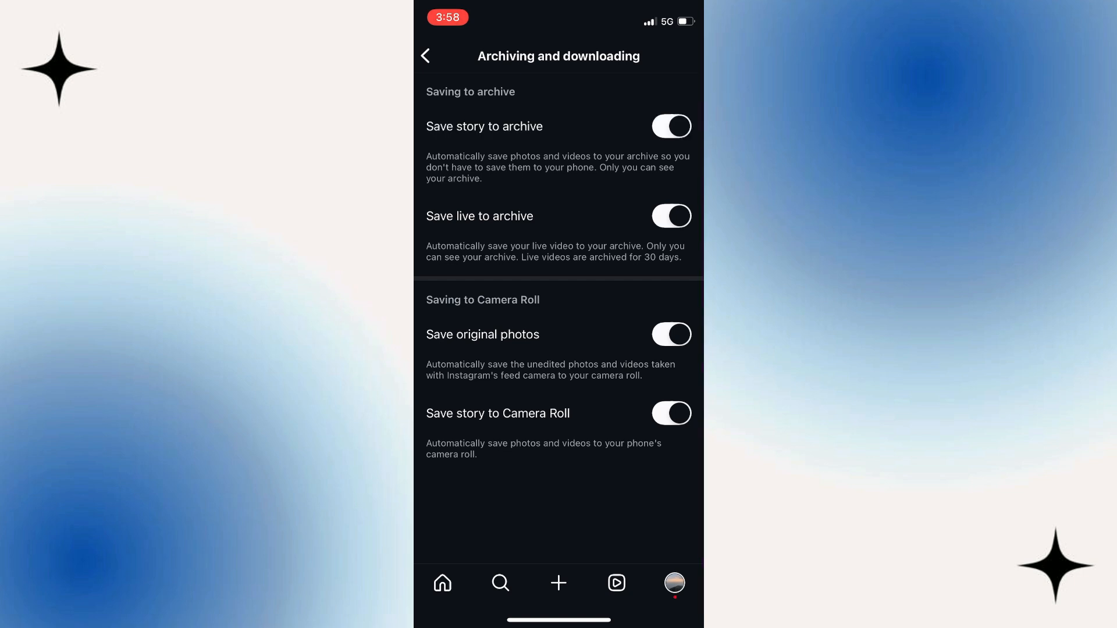